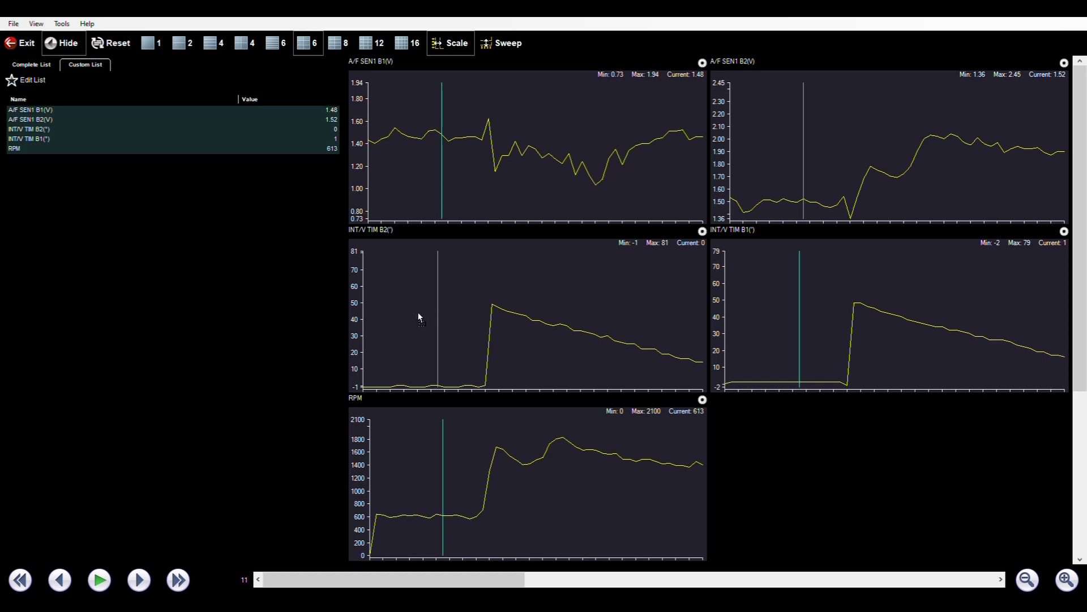
# - Move the scan data cursor back to sample 5, then forward to sample 12 near 613 RPM
pyautogui.click(422, 312)
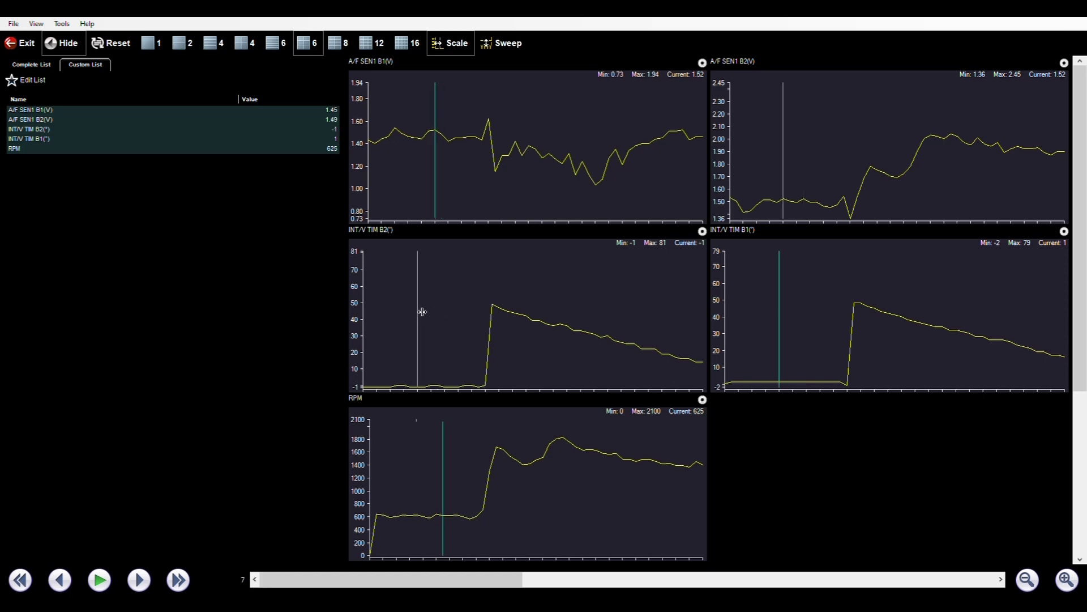
pyautogui.click(406, 308)
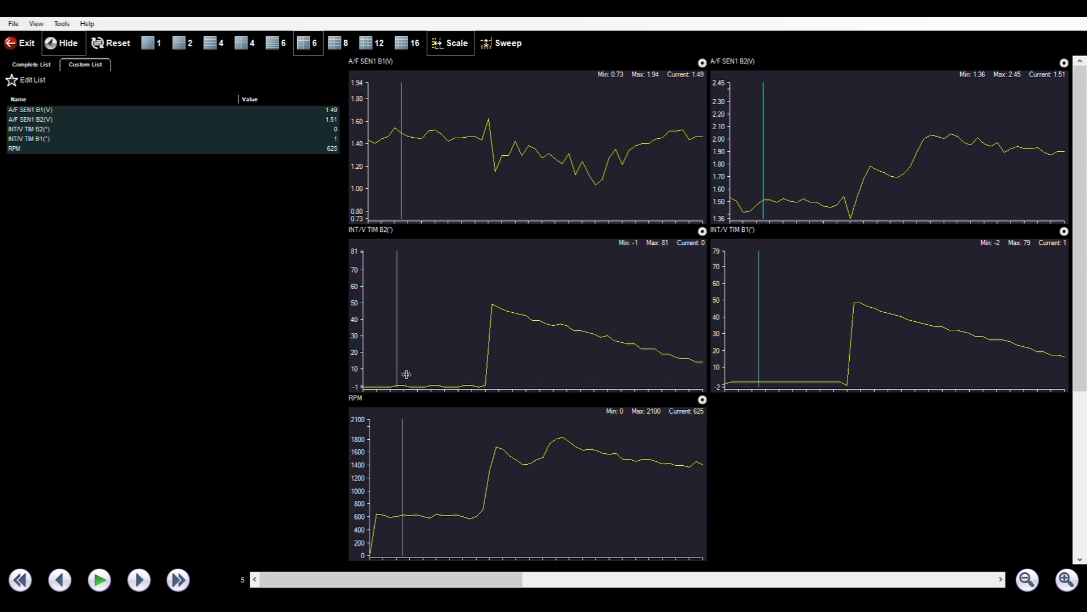
pyautogui.moveTo(406, 372); pyautogui.dragTo(444, 362)
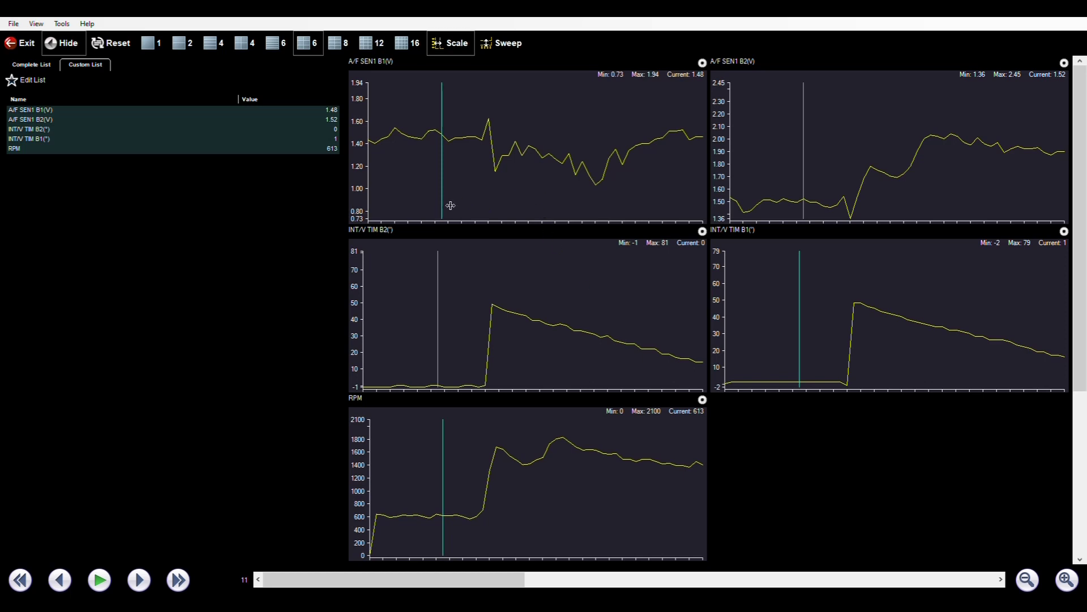
# - Scrub the cursor past the RPM and intake timing jump to about sample 29, near 1800 RPM
pyautogui.moveTo(451, 204); pyautogui.dragTo(507, 185)
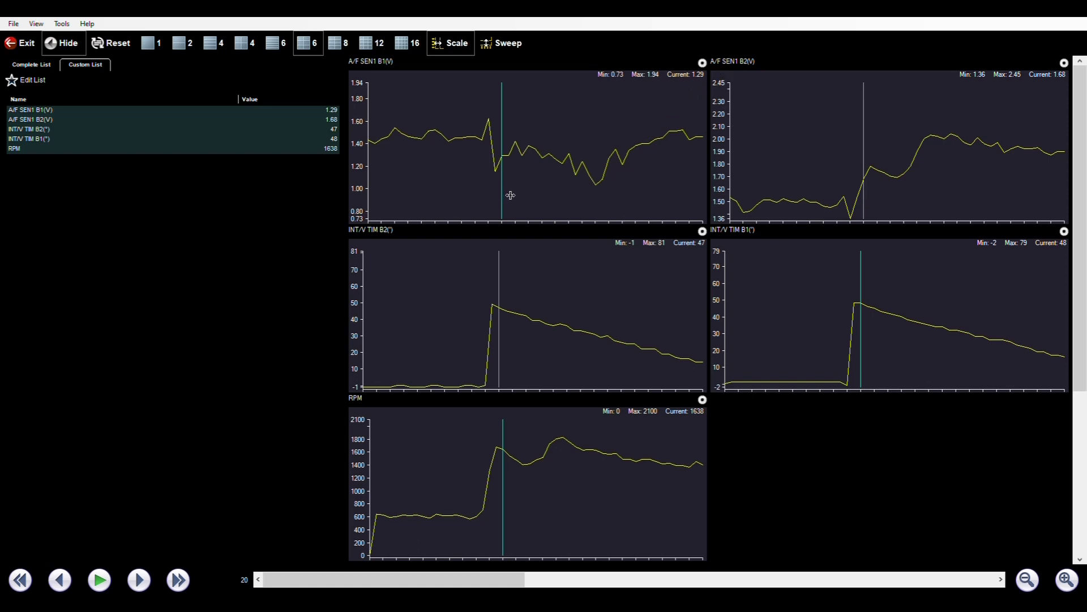
pyautogui.moveTo(508, 194); pyautogui.dragTo(551, 179)
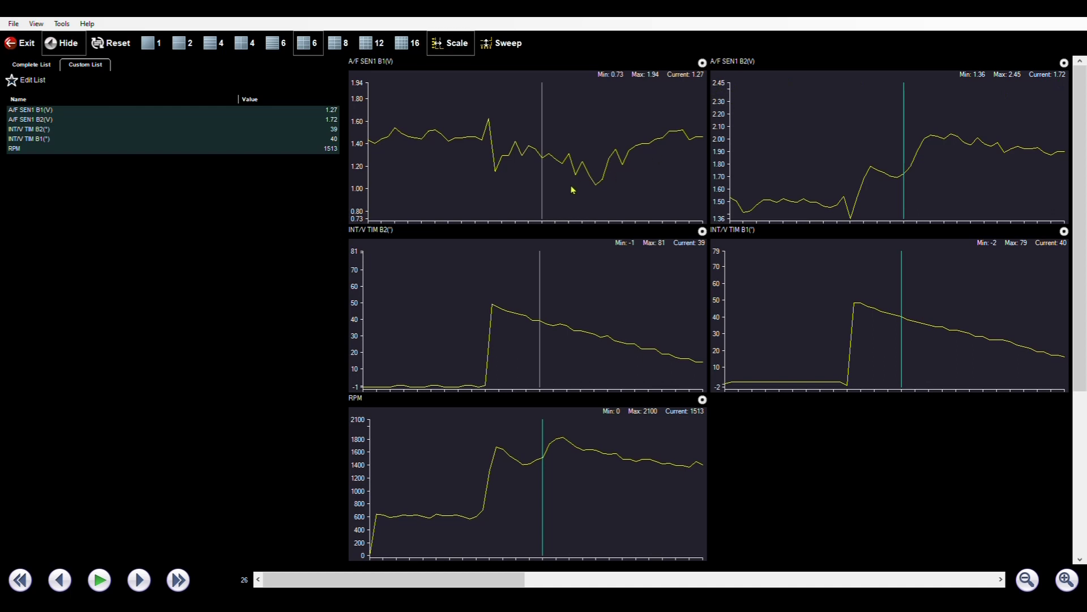
pyautogui.click(555, 204)
# - Advance the cursor to sample 32, reading 1625 RPM with intake timing about 33–34°
pyautogui.moveTo(555, 203); pyautogui.dragTo(589, 192)
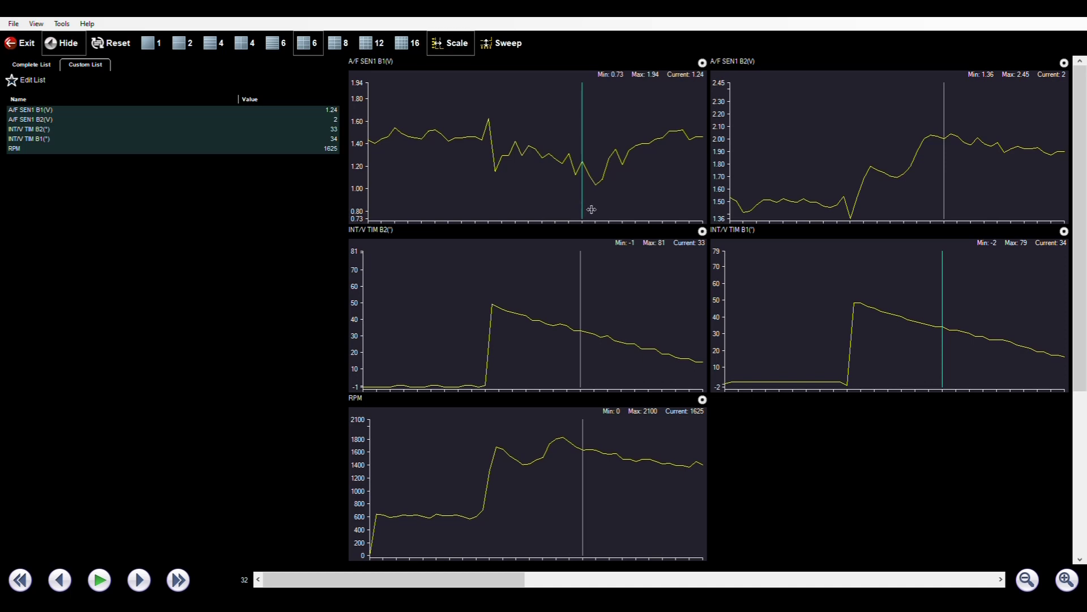
# - Advance the scan data cursor two samples to sample 34
pyautogui.moveTo(589, 212)
pyautogui.mouseDown()
pyautogui.moveTo(614, 204)
pyautogui.moveTo(550, 216)
pyautogui.mouseUp()
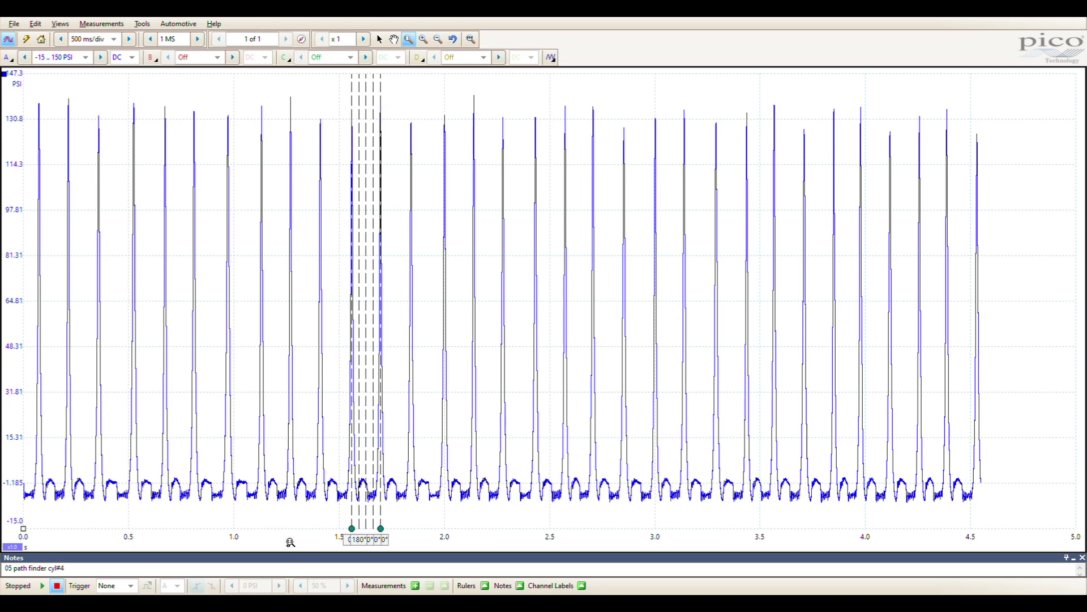
# - Zoom the pressure waveform to one full 720° cycle and offset the PSI scale upward
pyautogui.moveTo(311, 548); pyautogui.dragTo(437, 549)
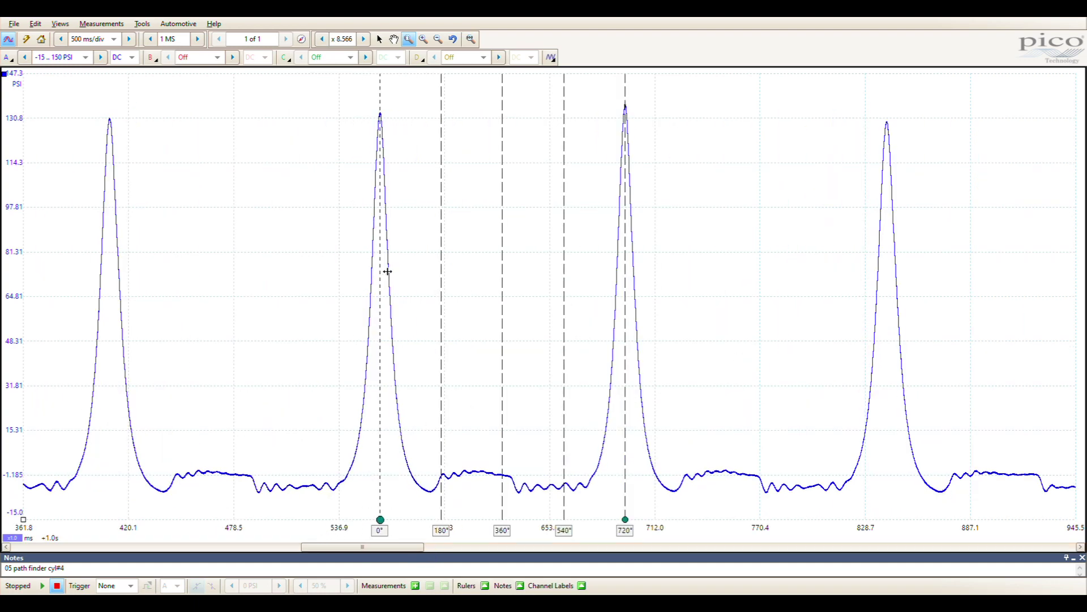
pyautogui.moveTo(309, 535); pyautogui.dragTo(706, 529)
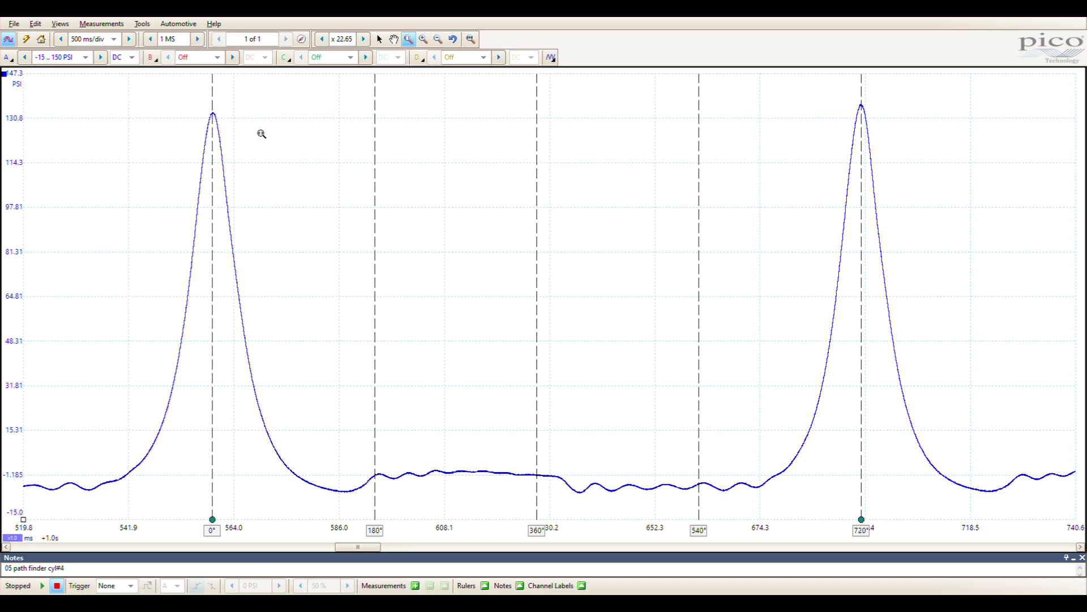
pyautogui.moveTo(12, 351)
pyautogui.mouseDown()
pyautogui.moveTo(12, 322)
pyautogui.moveTo(12, 339)
pyautogui.mouseUp()
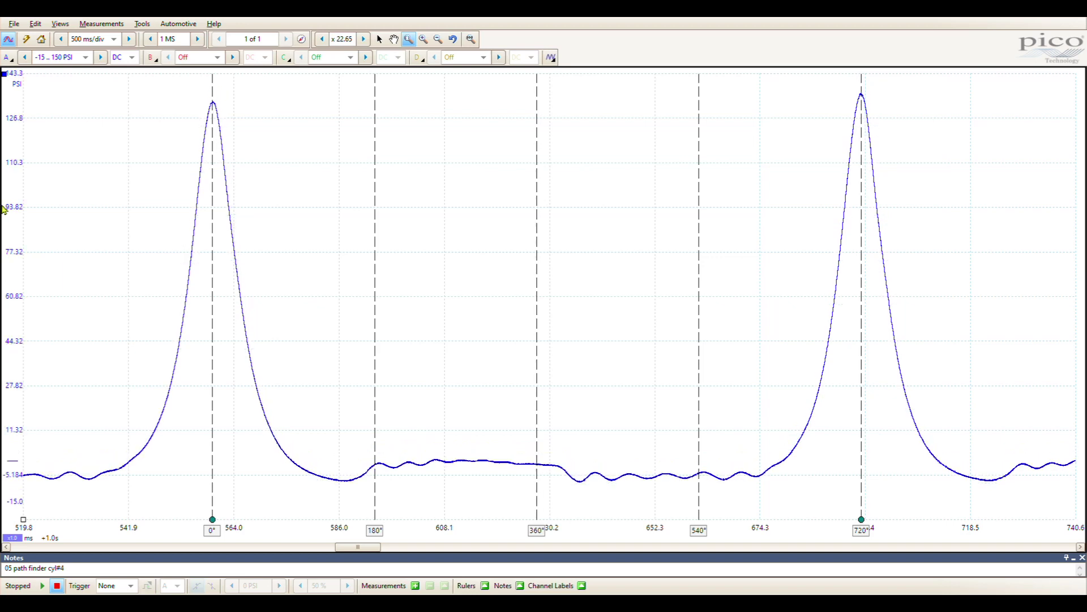
# - Add a pressure ruler, check the peak near 137 PSI, and set it on the -7.583 PSI trough
pyautogui.moveTo(5, 73); pyautogui.dragTo(11, 100)
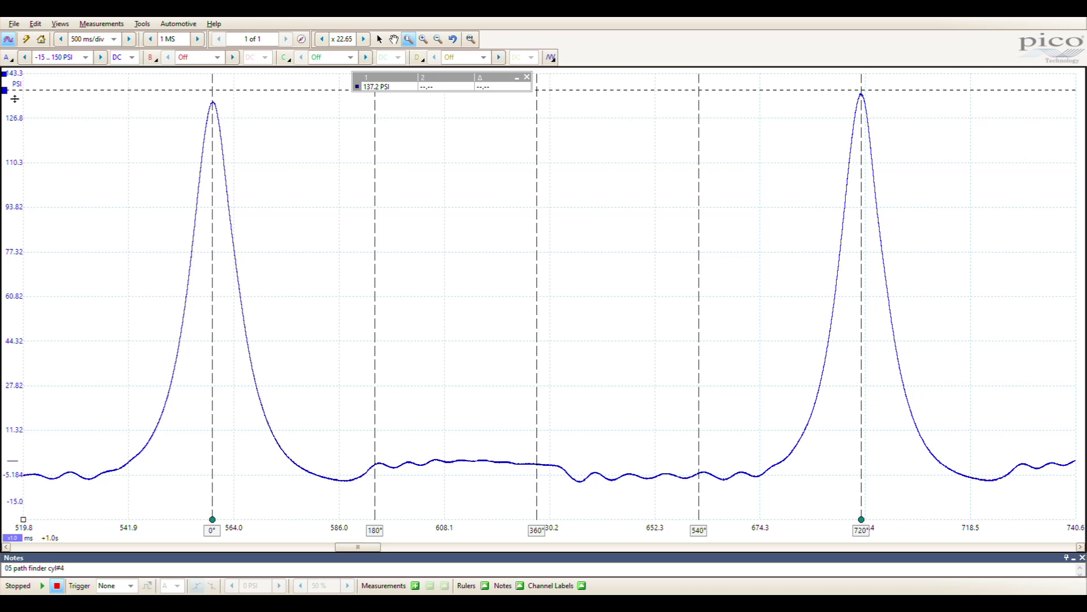
pyautogui.moveTo(15, 99); pyautogui.dragTo(39, 490)
pyautogui.moveTo(5, 480); pyautogui.dragTo(36, 61)
# - Set the pressure ruler to -7.16 PSI and a time ruler near 153.7°, then undo the zoom
pyautogui.moveTo(10, 229); pyautogui.dragTo(10, 486)
pyautogui.moveTo(23, 519); pyautogui.dragTo(357, 517)
pyautogui.moveTo(308, 427); pyautogui.dragTo(403, 506)
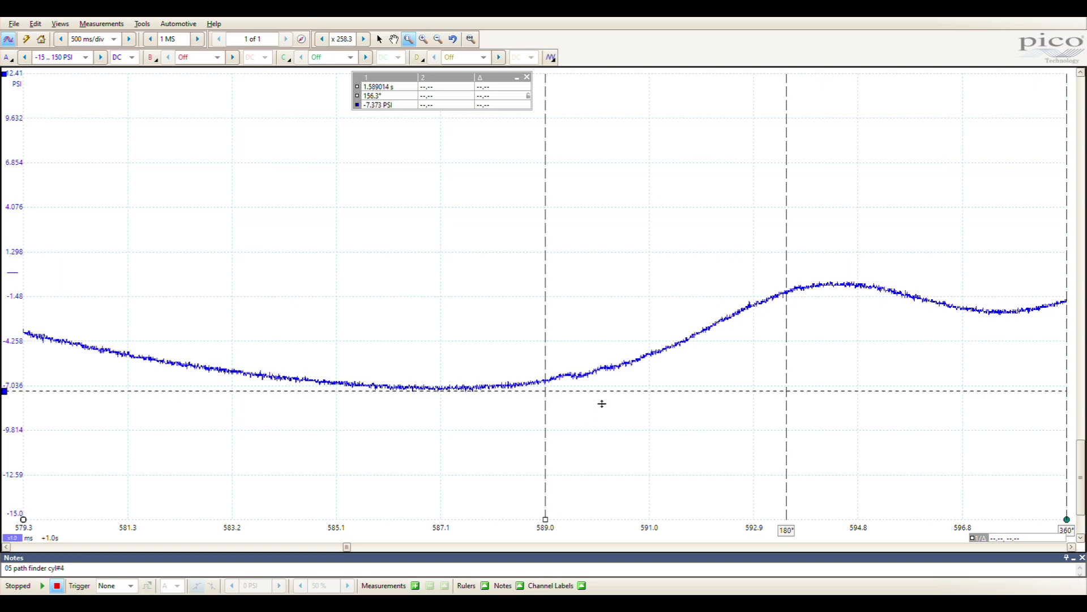
pyautogui.moveTo(602, 401); pyautogui.dragTo(602, 397)
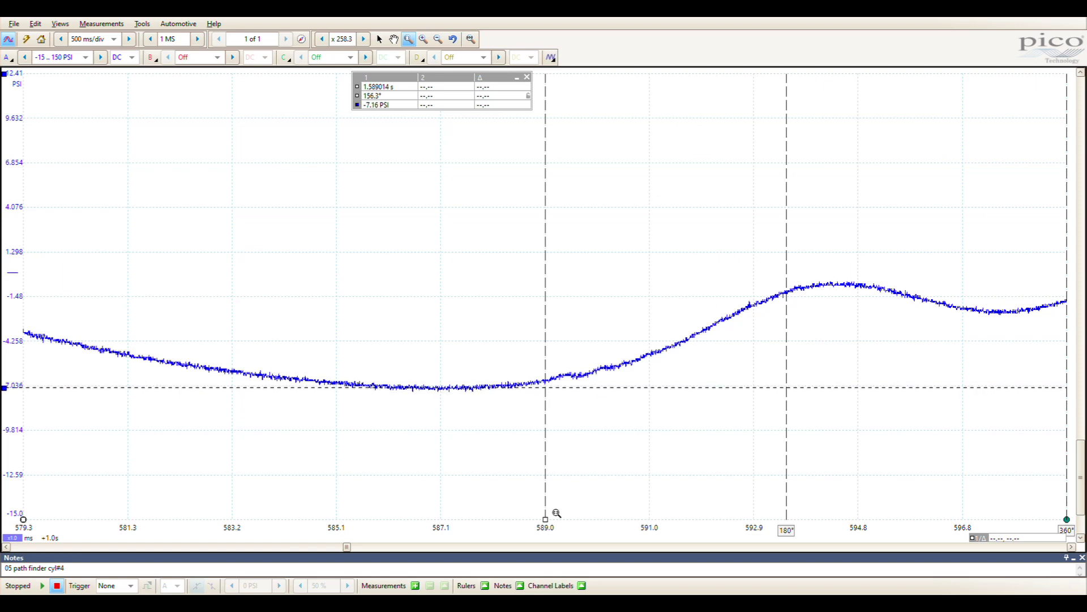
pyautogui.moveTo(554, 528); pyautogui.dragTo(527, 531)
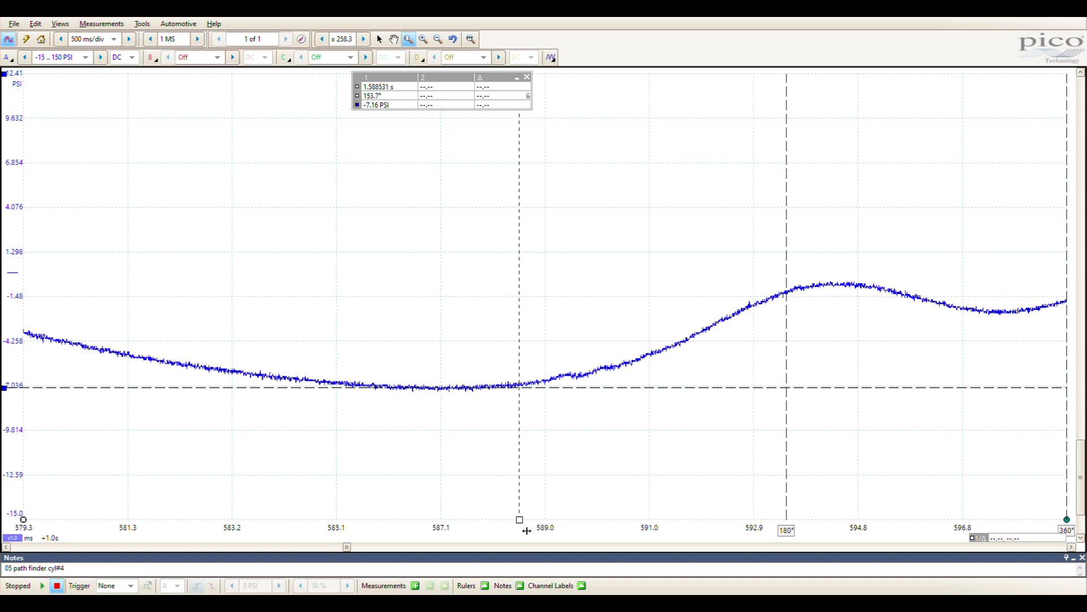
pyautogui.click(453, 40)
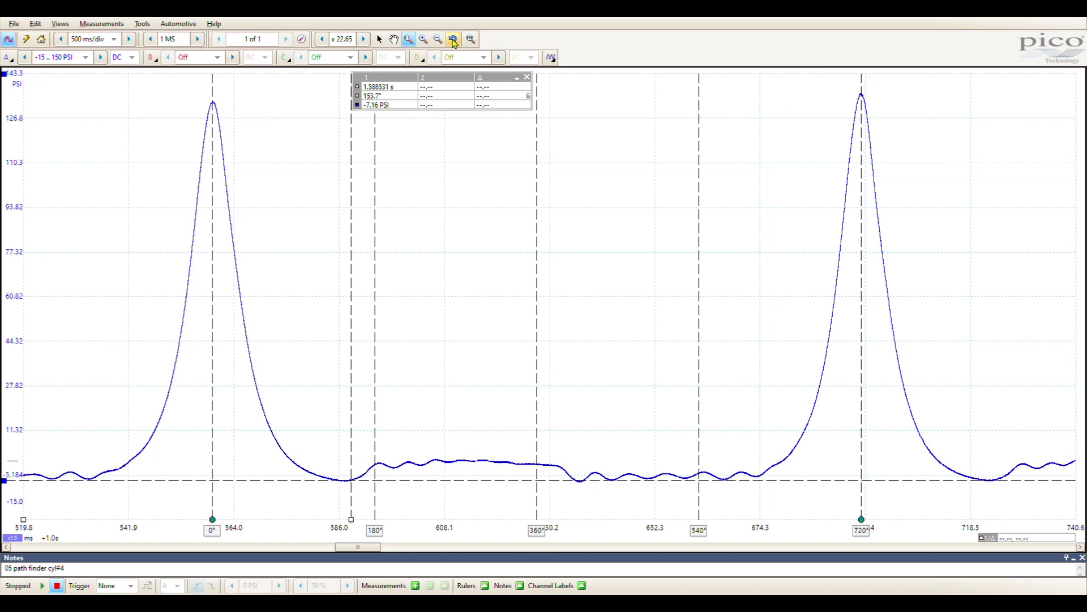
# - Remove the old time ruler and add a new one at about 393°
pyautogui.moveTo(359, 530); pyautogui.dragTo(363, 529)
pyautogui.moveTo(360, 529); pyautogui.dragTo(22, 518)
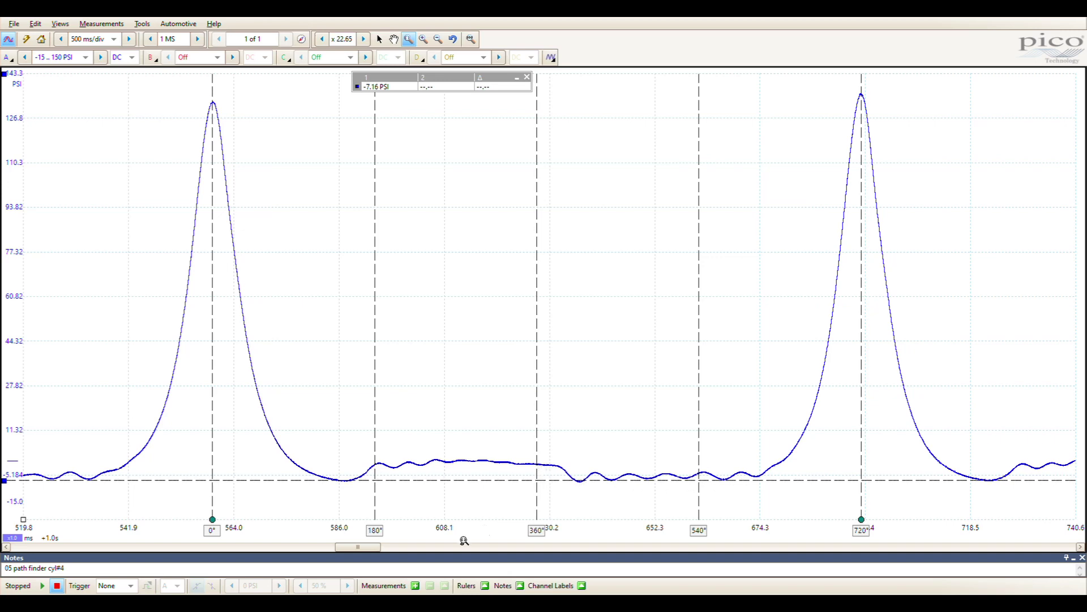
pyautogui.moveTo(23, 518); pyautogui.dragTo(577, 517)
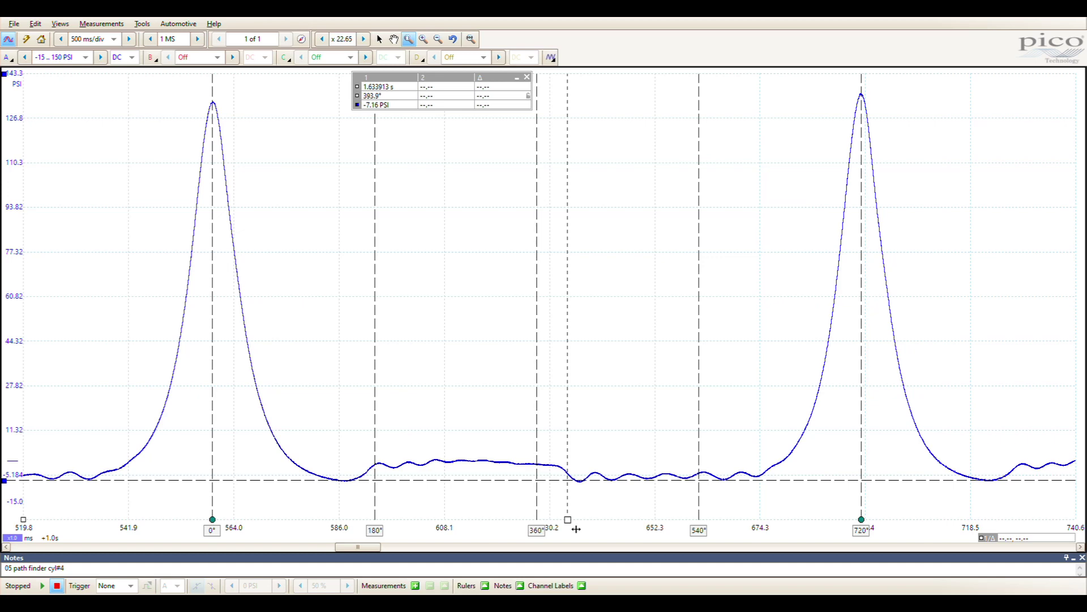
pyautogui.moveTo(577, 528); pyautogui.dragTo(577, 528)
pyautogui.moveTo(578, 528); pyautogui.dragTo(576, 532)
# - Move the time ruler to about 605° and zoom into the trace around 540°
pyautogui.moveTo(568, 520); pyautogui.dragTo(749, 526)
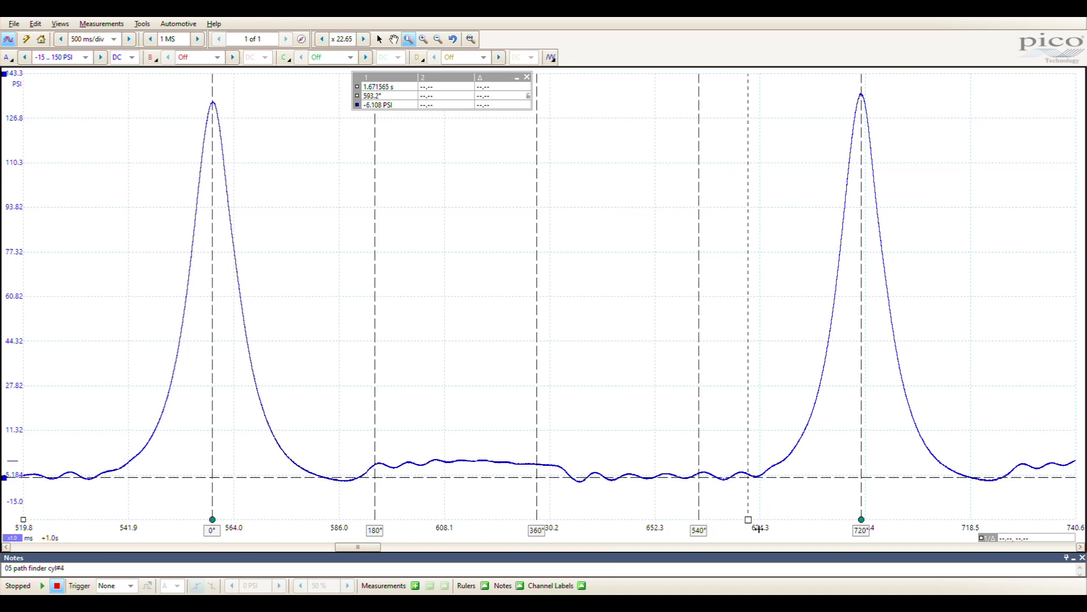
pyautogui.moveTo(758, 526); pyautogui.dragTo(772, 525)
pyautogui.moveTo(677, 478); pyautogui.dragTo(810, 515)
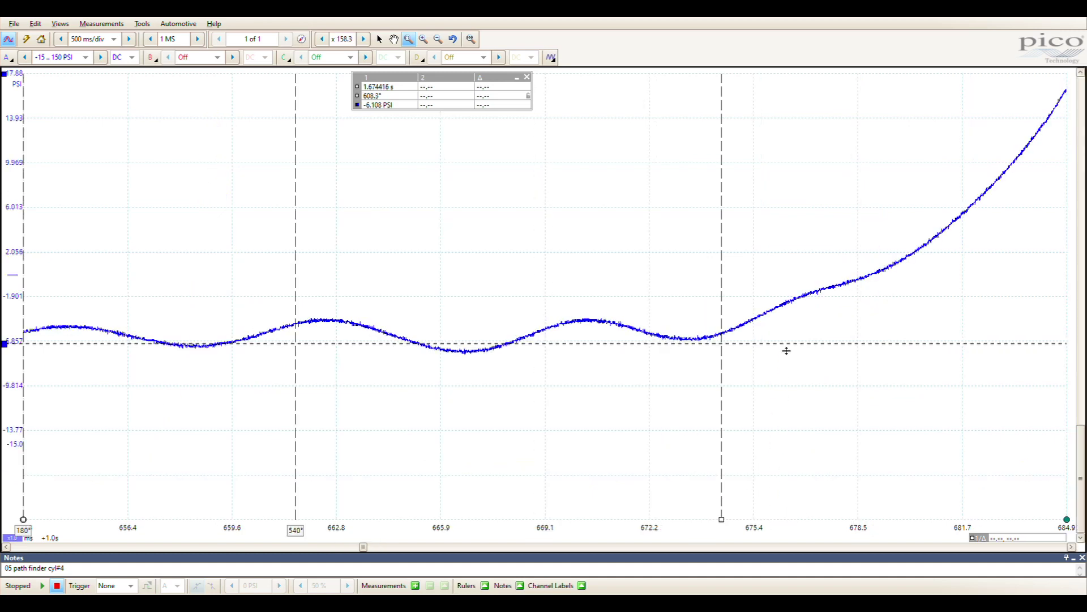
# - Place the pressure ruler at -5.956 PSI and the time ruler near 605° on the trough
pyautogui.moveTo(786, 351); pyautogui.dragTo(787, 349)
pyautogui.moveTo(730, 401); pyautogui.dragTo(711, 407)
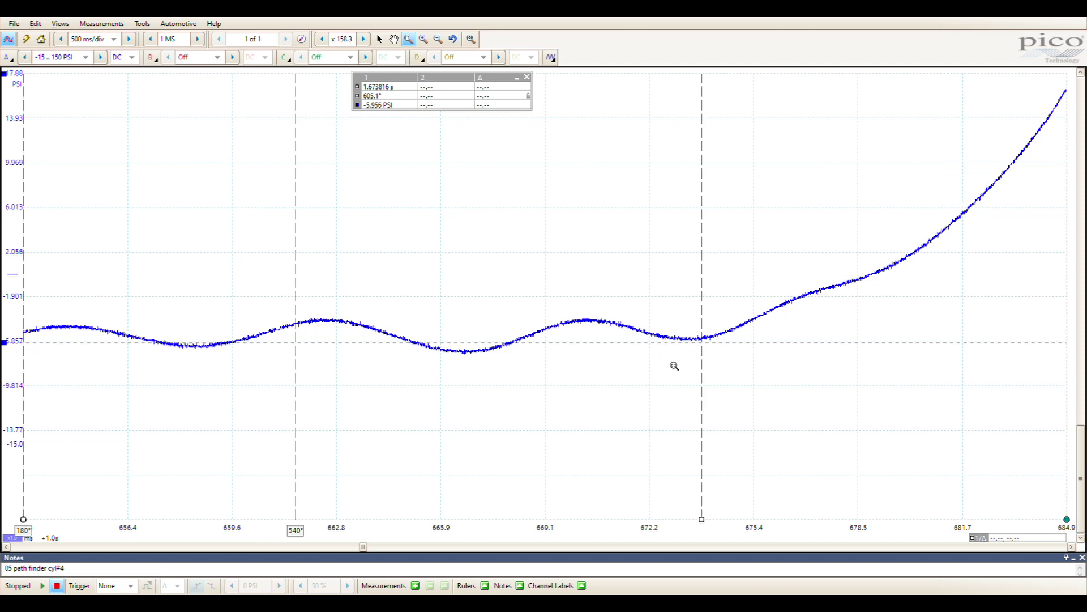
# - Undo the zoom to show both compression peaks and remove the time ruler
pyautogui.click(452, 39)
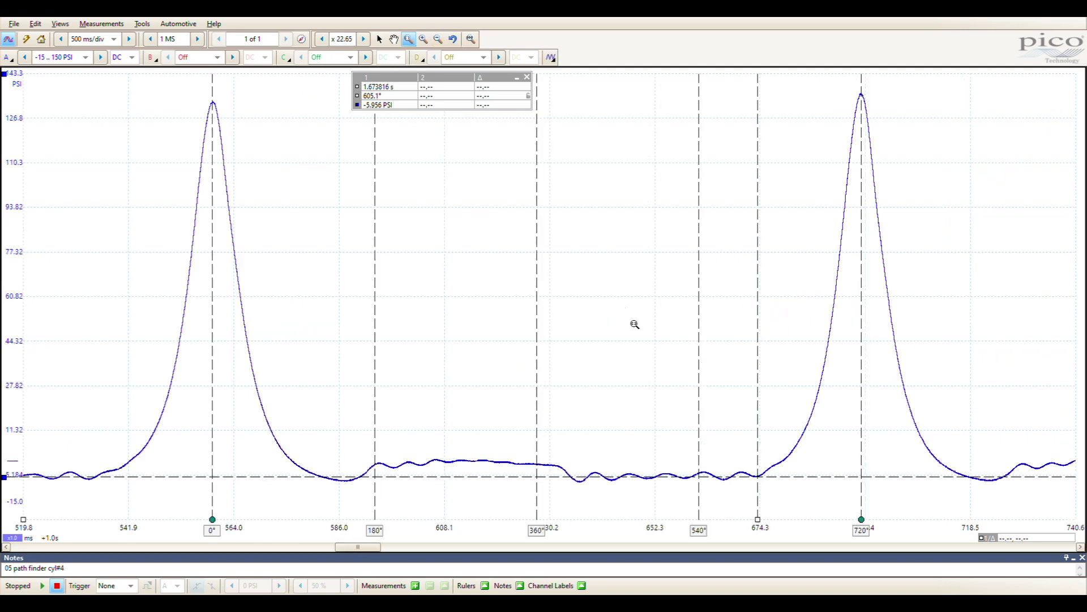
pyautogui.moveTo(765, 498); pyautogui.dragTo(578, 498)
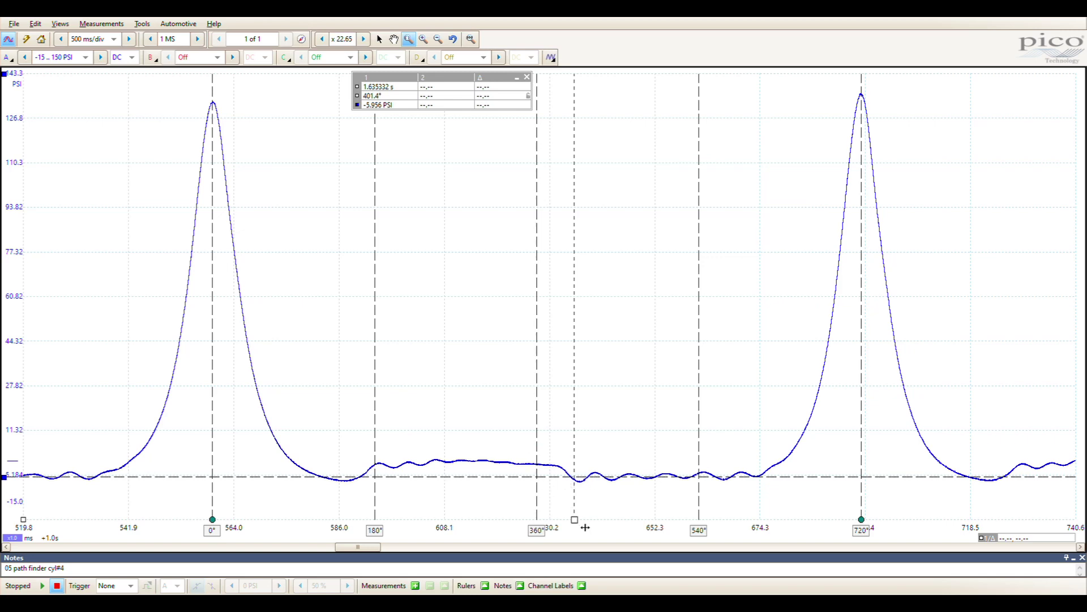
pyautogui.moveTo(576, 519); pyautogui.dragTo(3, 487)
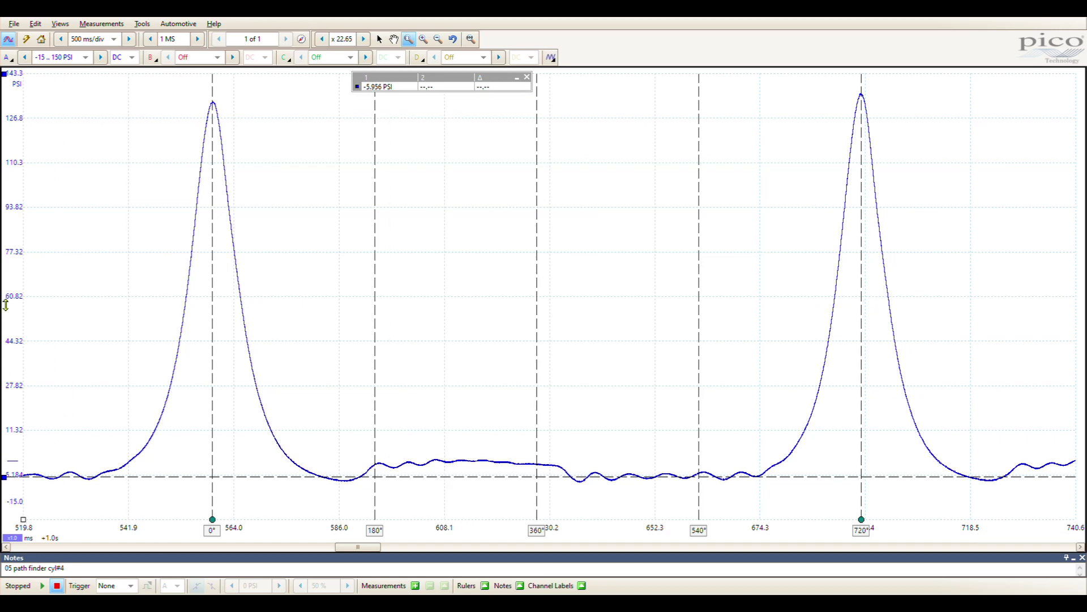
# - Add a second signal ruler, set ruler 1 to 0 PSI, then raise it above the compression peaks
pyautogui.moveTo(14, 84); pyautogui.dragTo(8, 471)
pyautogui.doubleClick(391, 91)
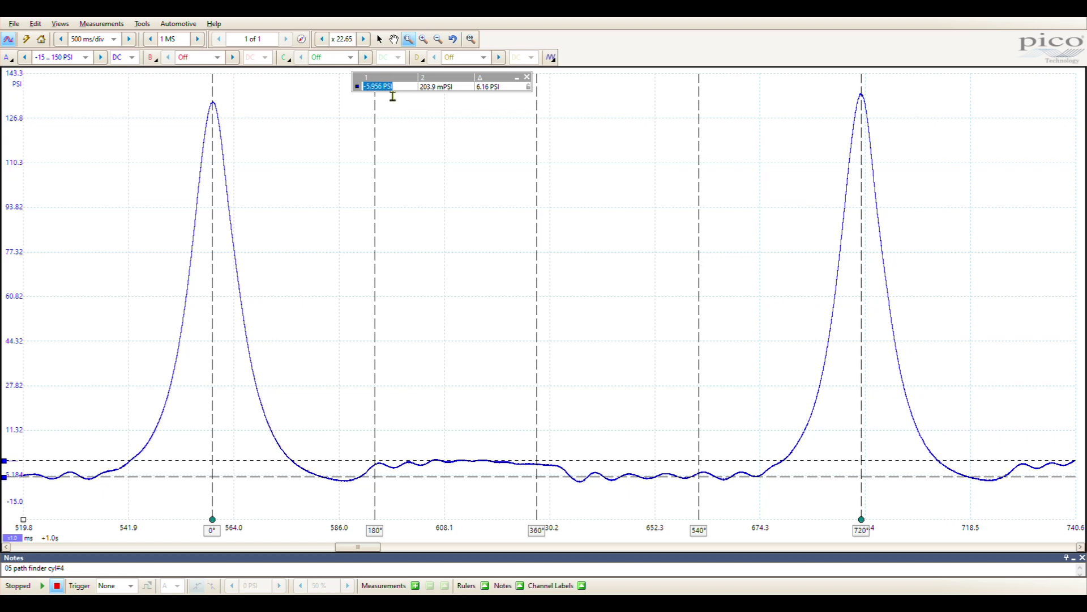
pyautogui.write('0')
pyautogui.press('Return')
pyautogui.moveTo(5, 460); pyautogui.dragTo(80, 111)
# - Move the upper pressure ruler through about 105 PSI, -20.86 PSI and near 93.82 PSI, comparing readings
pyautogui.moveTo(16, 115); pyautogui.dragTo(9, 187)
pyautogui.moveTo(9, 186); pyautogui.dragTo(84, 111)
pyautogui.moveTo(17, 110); pyautogui.dragTo(7, 517)
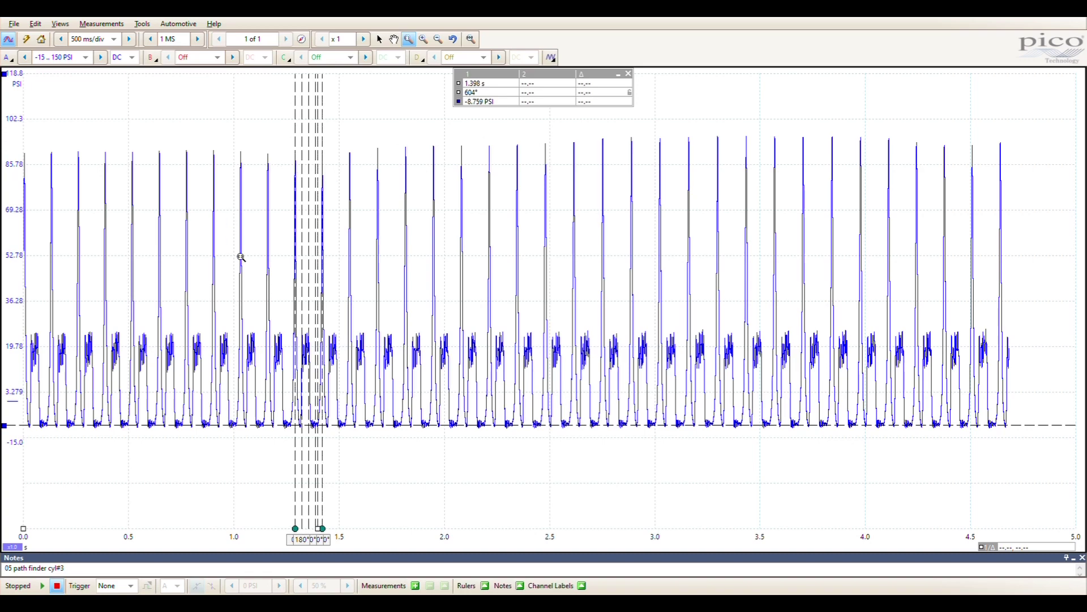
# - Undo the previous zoom and zoom into one full engine cycle, about 240–463 ms
pyautogui.moveTo(270, 552); pyautogui.dragTo(645, 533)
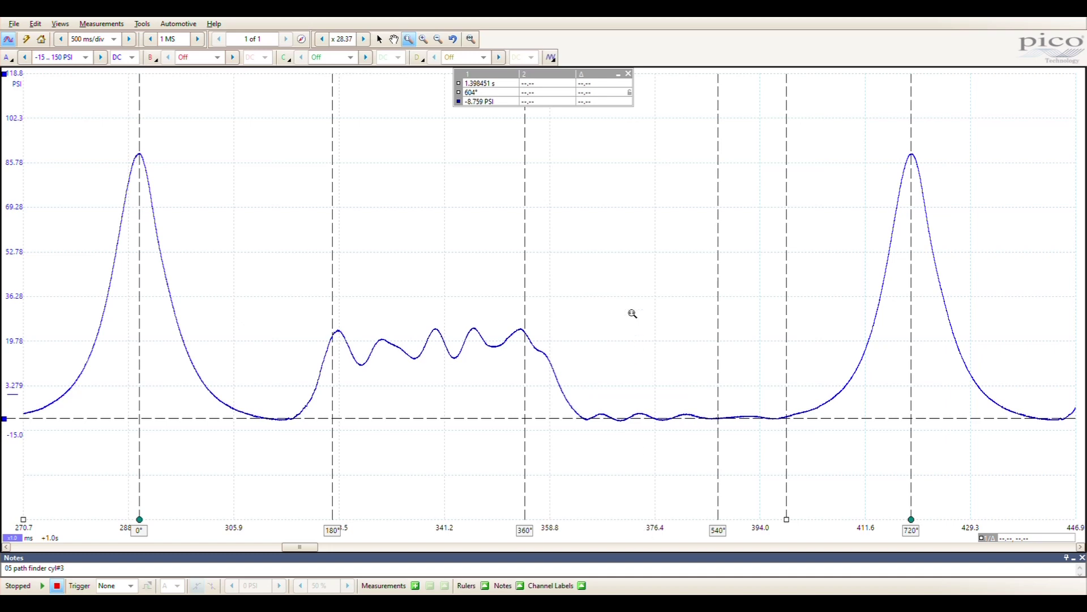
pyautogui.click(453, 38)
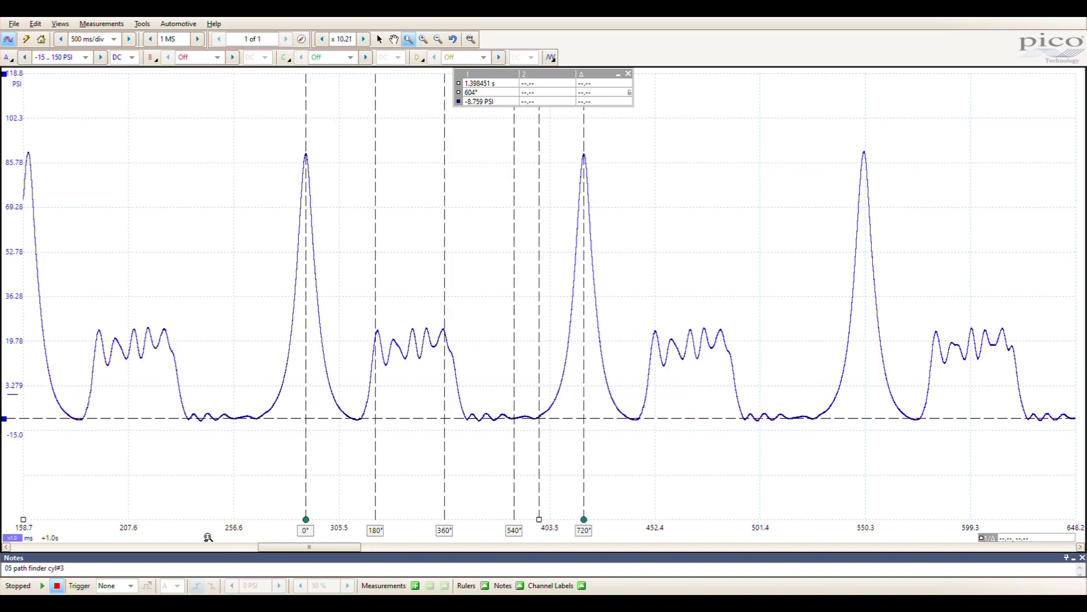
pyautogui.moveTo(200, 536); pyautogui.dragTo(679, 535)
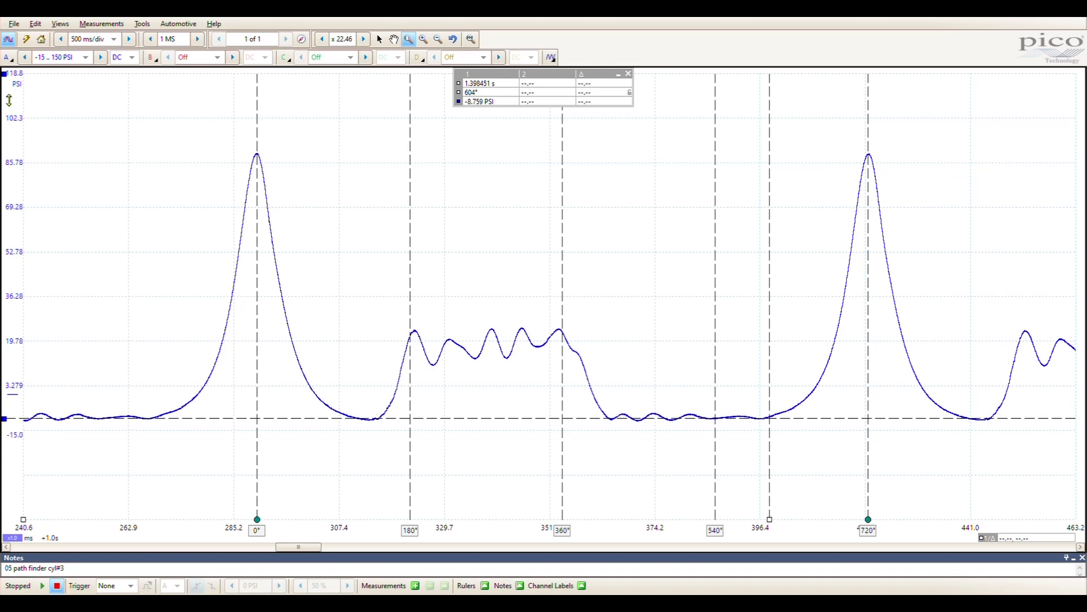
# - Move pressure rulers from the first peak to the top of the scale, ending on the -9.391 PSI baseline
pyautogui.moveTo(14, 83); pyautogui.dragTo(9, 163)
pyautogui.moveTo(6, 418)
pyautogui.mouseDown()
pyautogui.moveTo(60, 123)
pyautogui.moveTo(57, 69)
pyautogui.mouseUp()
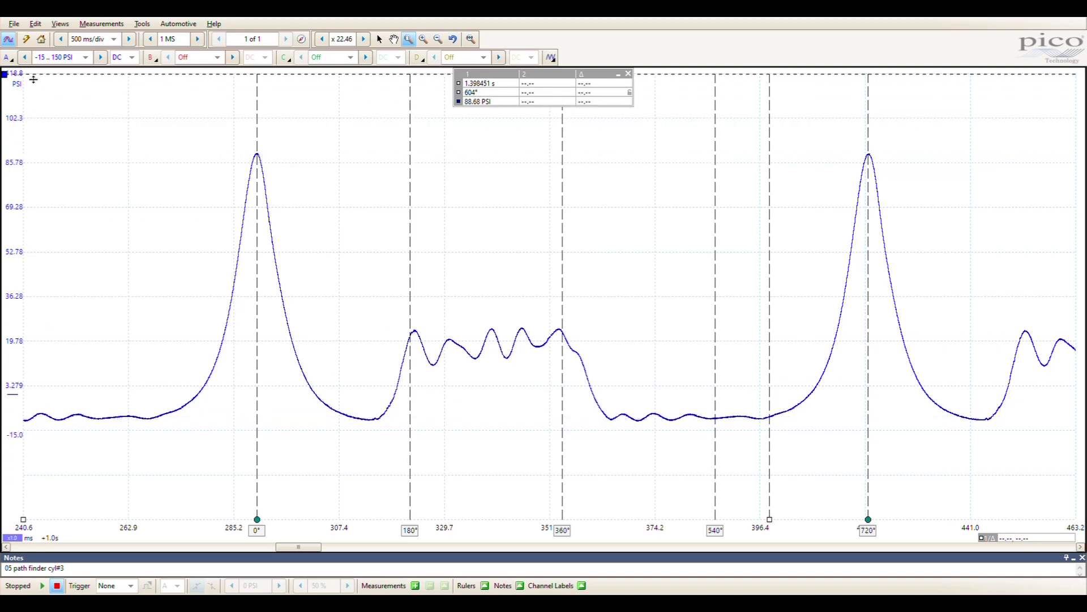
pyautogui.moveTo(17, 163)
pyautogui.mouseDown()
pyautogui.moveTo(14, 76)
pyautogui.moveTo(9, 163)
pyautogui.mouseUp()
pyautogui.moveTo(12, 163); pyautogui.dragTo(12, 428)
# - Fine-tune the pressure ruler on the baseline, raise it to the 0° peak, then remove it
pyautogui.moveTo(228, 429); pyautogui.dragTo(228, 430)
pyautogui.moveTo(195, 418); pyautogui.dragTo(230, 161)
pyautogui.moveTo(5, 153); pyautogui.dragTo(34, 59)
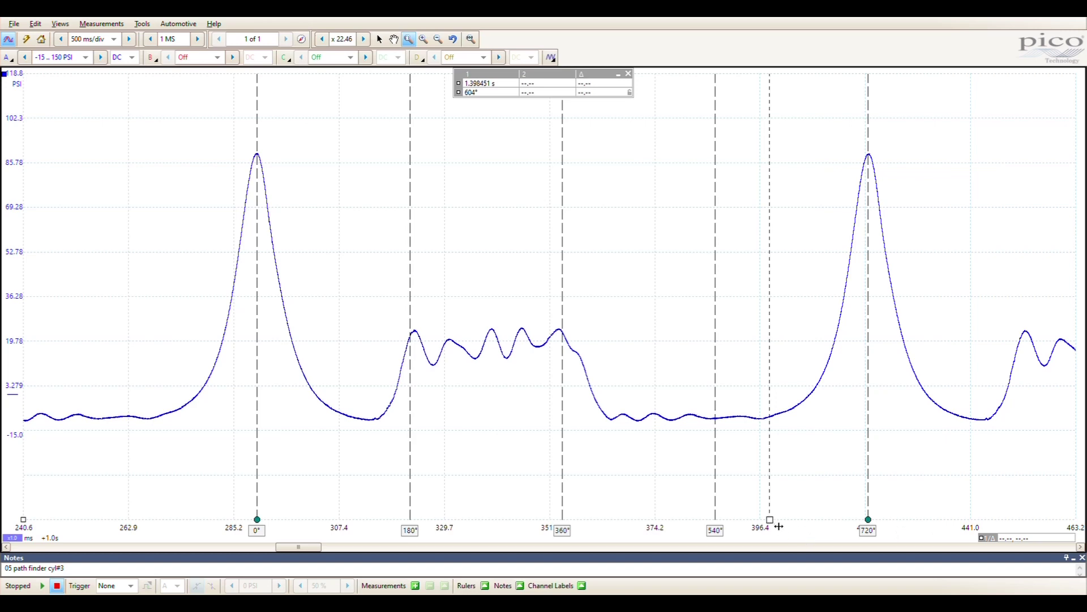
# - Remove the second time ruler, then add a pressure ruler on the baseline and a time ruler near 311 ms
pyautogui.moveTo(769, 519); pyautogui.dragTo(30, 528)
pyautogui.moveTo(4, 73); pyautogui.dragTo(9, 431)
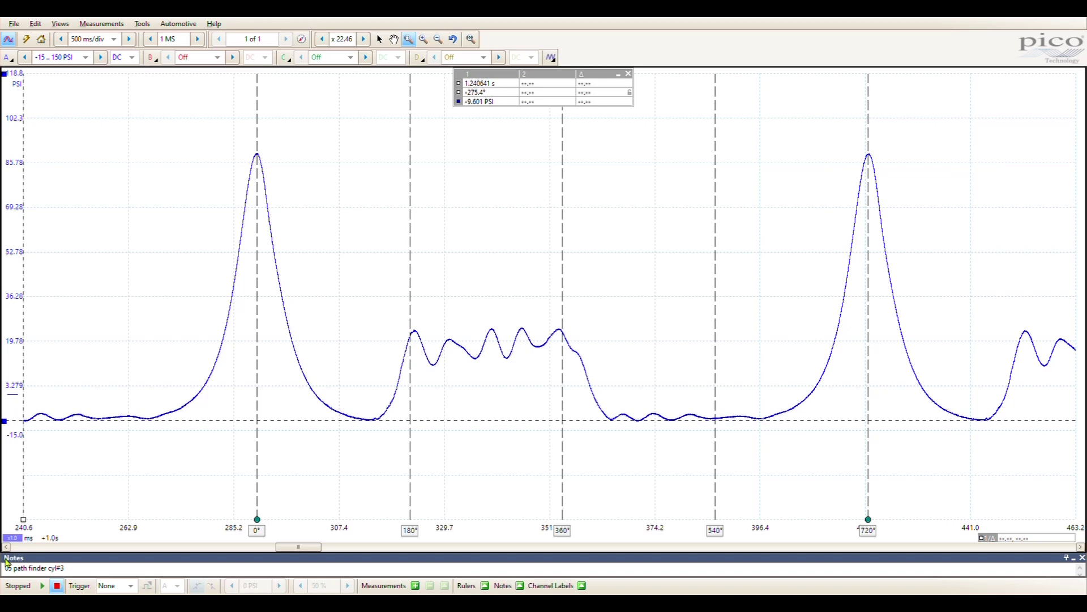
pyautogui.moveTo(23, 519); pyautogui.dragTo(388, 504)
# - Sweep the time ruler past 180° and 540°, align the pressure ruler on the baseline, then remove the time ruler
pyautogui.moveTo(384, 527); pyautogui.dragTo(590, 494)
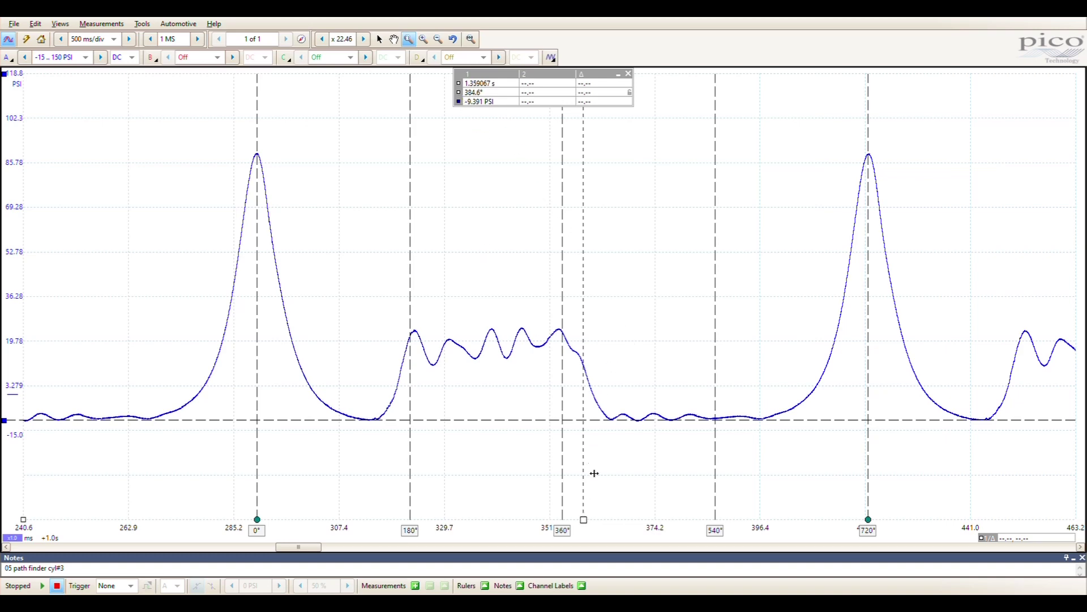
pyautogui.moveTo(595, 529); pyautogui.dragTo(759, 526)
pyautogui.moveTo(842, 431); pyautogui.dragTo(842, 431)
pyautogui.moveTo(748, 519); pyautogui.dragTo(781, 521)
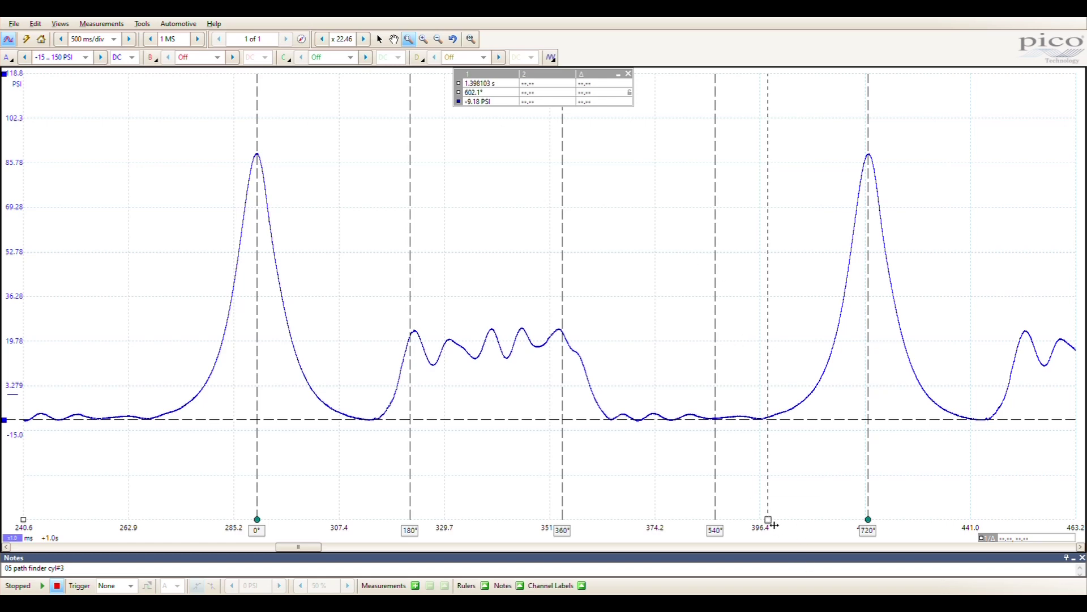
pyautogui.moveTo(778, 529); pyautogui.dragTo(9, 518)
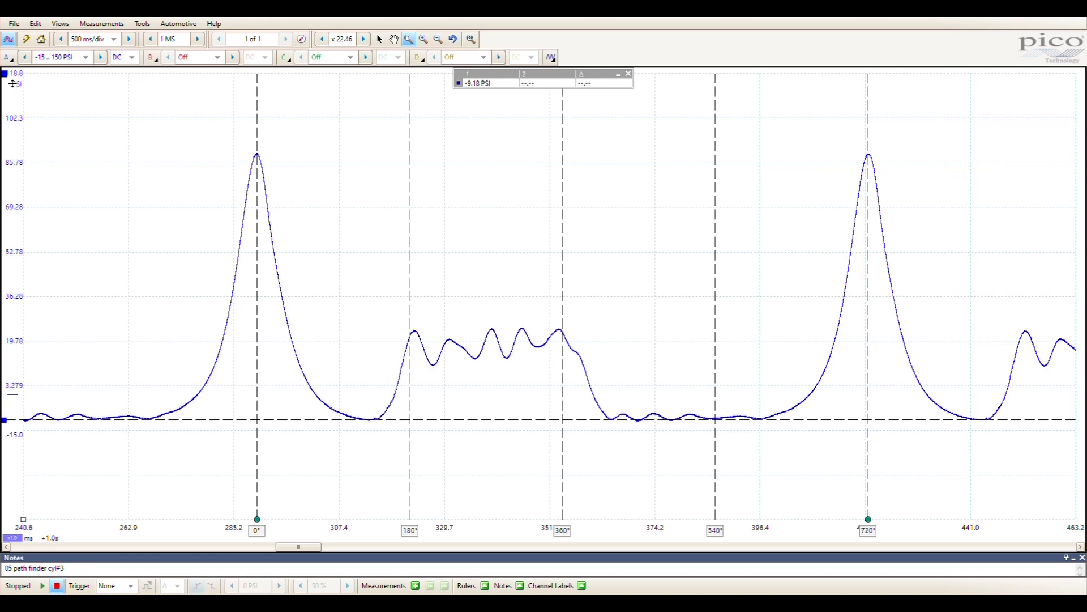
pyautogui.moveTo(12, 84); pyautogui.dragTo(12, 90)
# - Remove the extra ruler, set the first pressure ruler to 0 PSI, and drag a second ruler to about 14 PSI
pyautogui.moveTo(11, 89); pyautogui.dragTo(23, 50)
pyautogui.click(490, 84)
pyautogui.write('0')
pyautogui.press('Return')
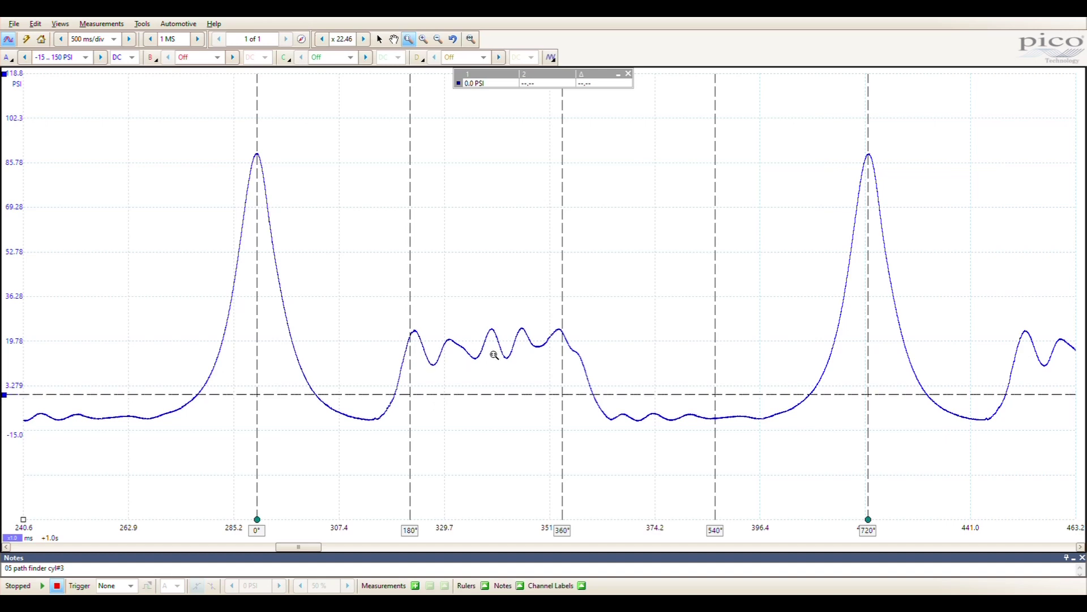
pyautogui.moveTo(12, 85); pyautogui.dragTo(9, 376)
# - Nudge the second ruler to about 14 PSI, then drag it off the top of the graph
pyautogui.moveTo(137, 375); pyautogui.dragTo(136, 367)
pyautogui.moveTo(20, 365); pyautogui.dragTo(14, 26)
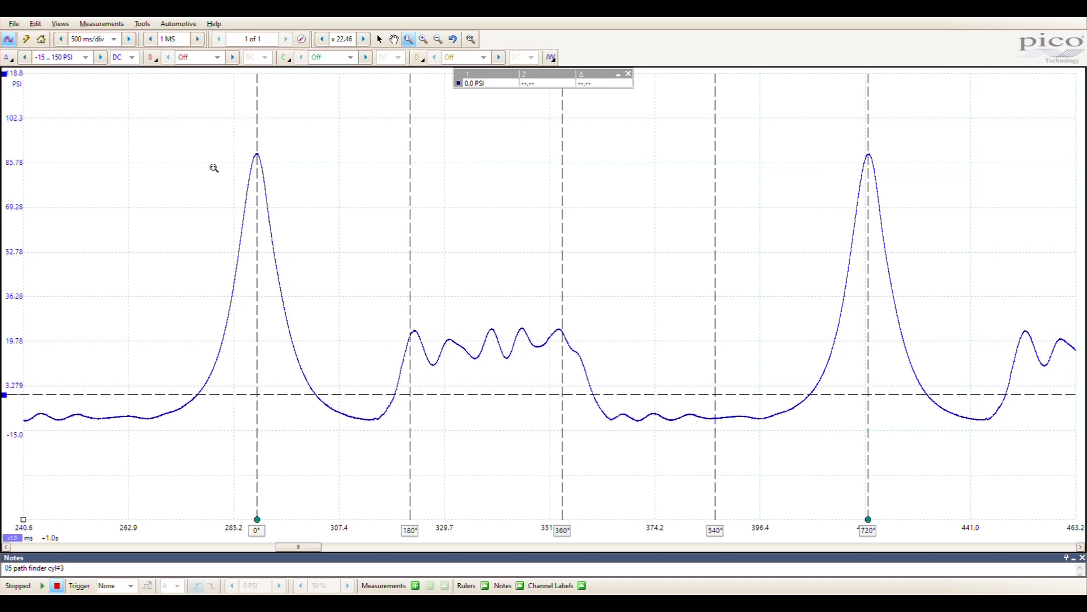